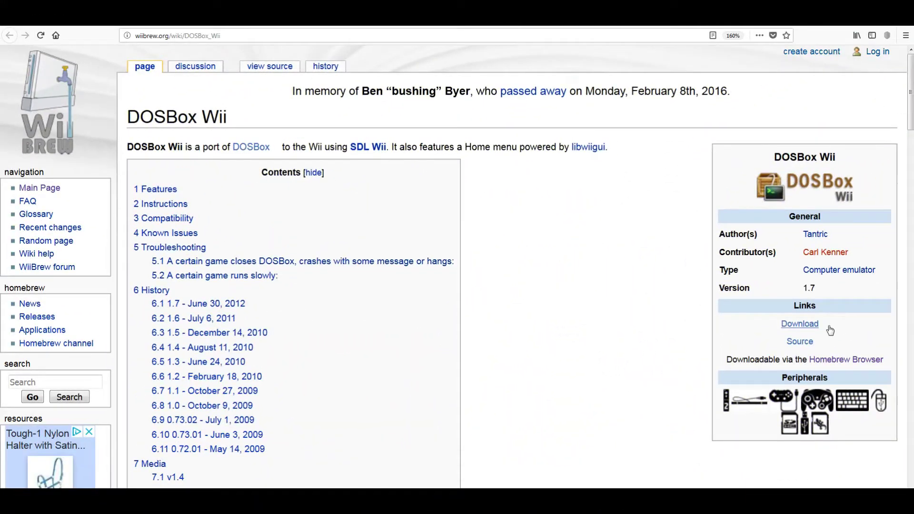
Download homebrew_browser_v0.3.9e.zip from the WiiBrew Homebrew Browser page and show its containing folder
drag(758, 322, 717, 316)
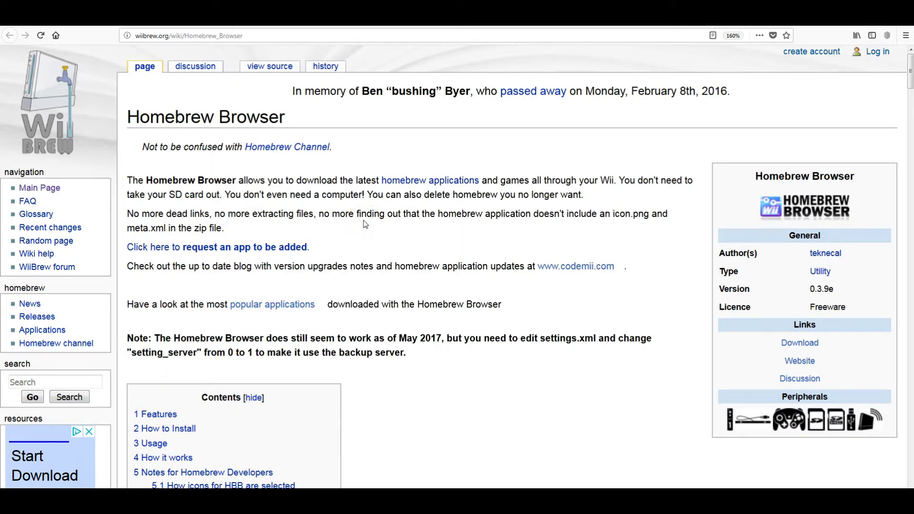
click(800, 343)
click(258, 261)
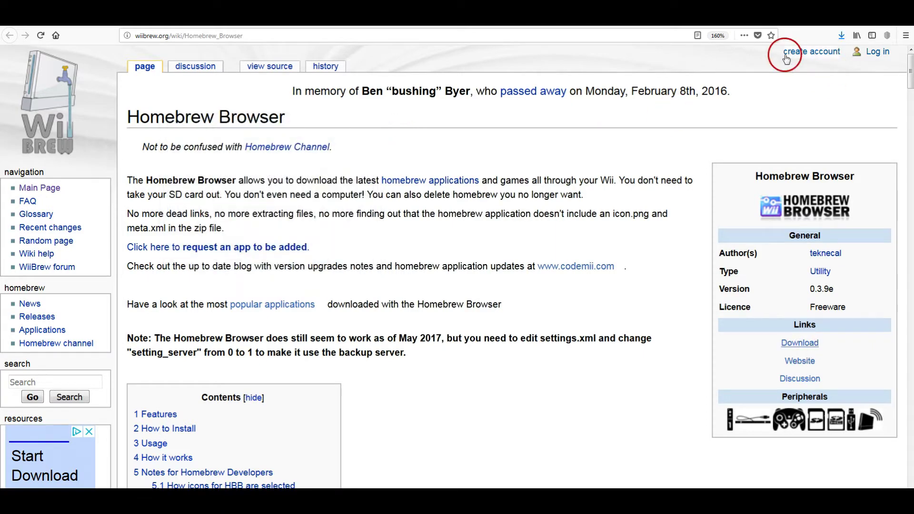
click(841, 36)
click(834, 60)
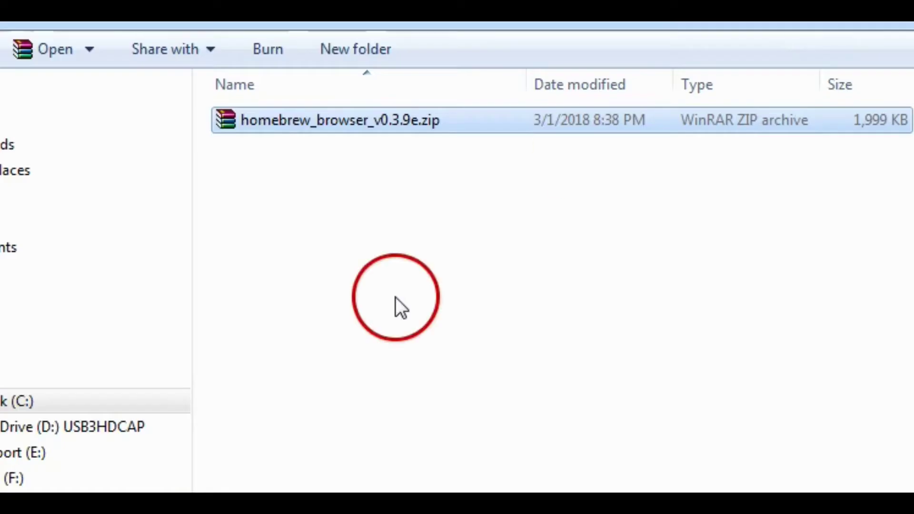
Extract homebrew_browser_v0.3.9e.zip right here in the Downloads folder
click(374, 124)
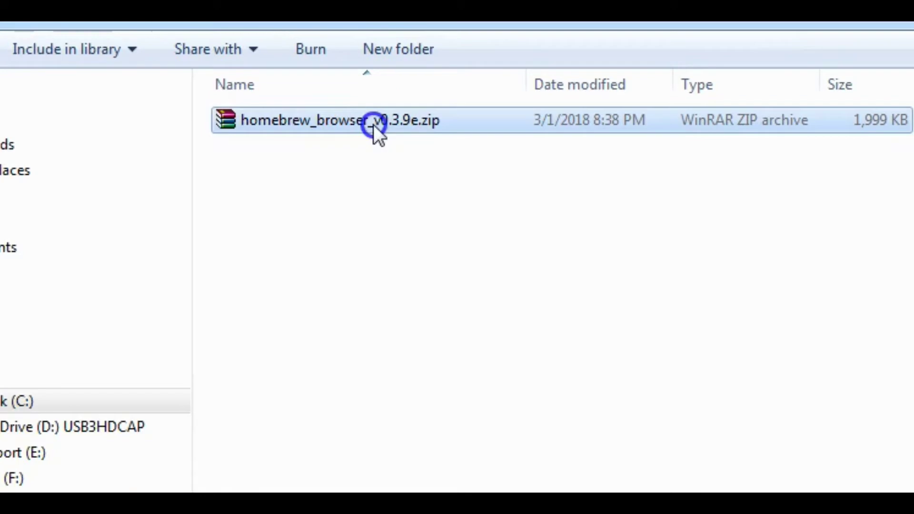
right_click(374, 125)
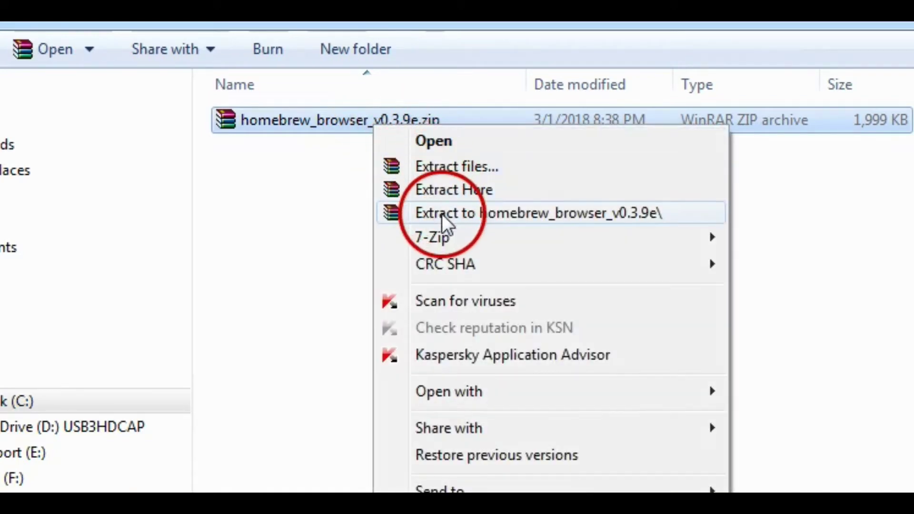
click(444, 193)
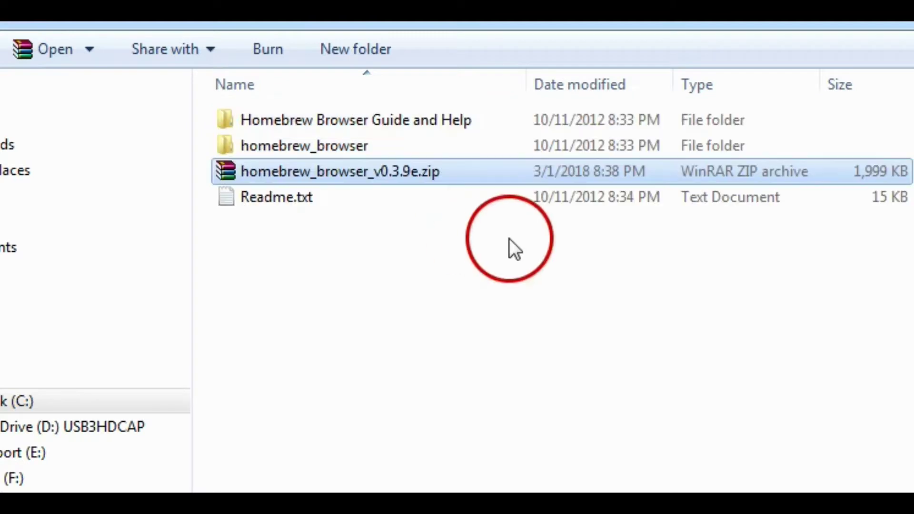
Check the extracted homebrew_browser folder's contents, then return to the Downloads listing
double_click(313, 146)
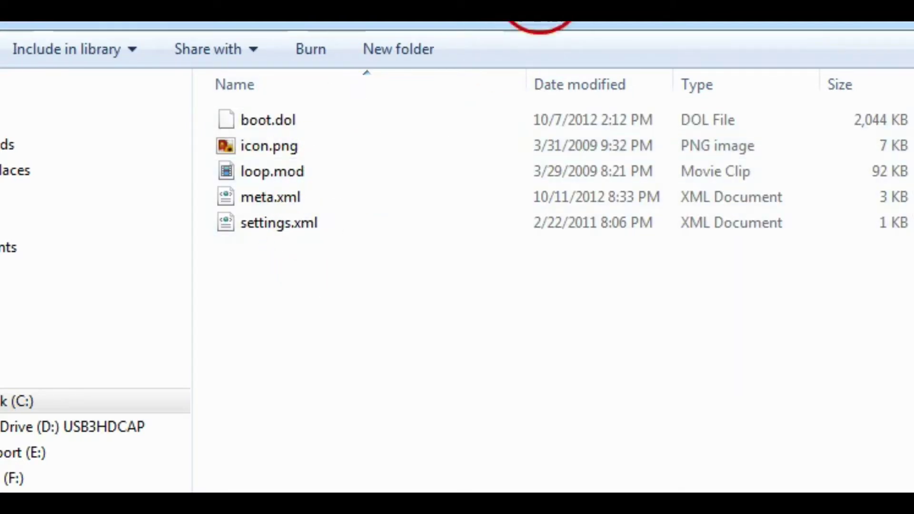
key(BackSpace)
right_click(302, 151)
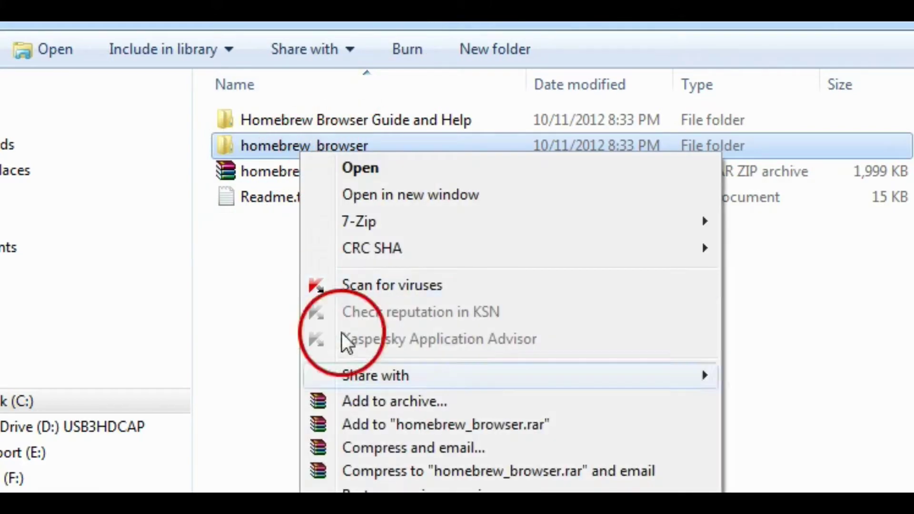
key(Escape)
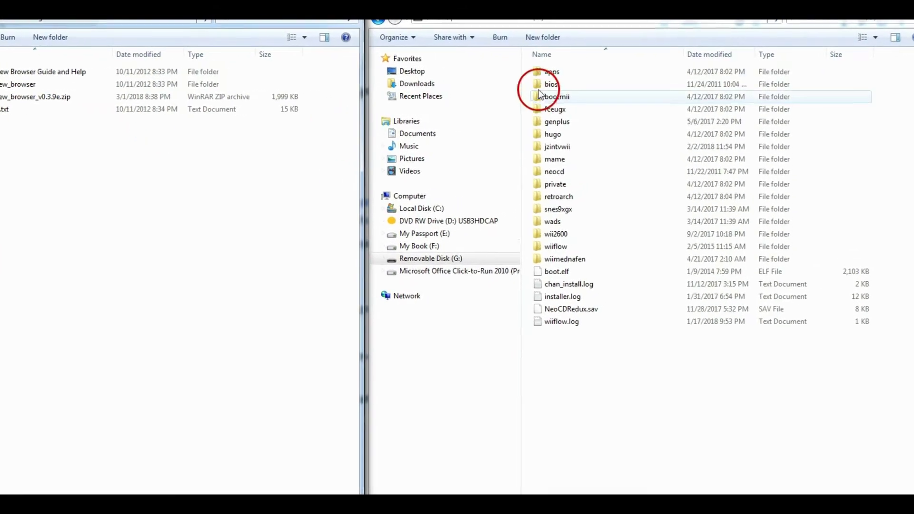
Open apps on Removable Disk (G:) and drag the homebrew_browser folder into it from Downloads
double_click(551, 72)
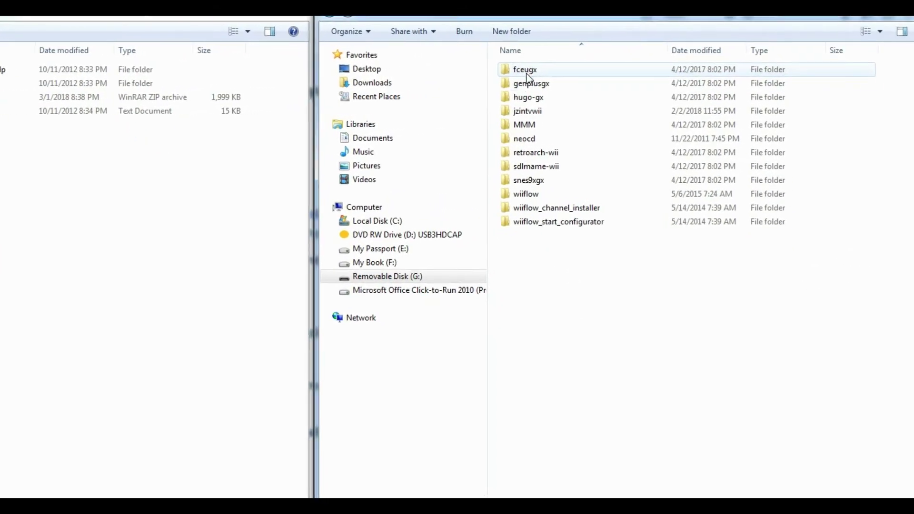
drag(513, 225, 223, 134)
drag(117, 138, 527, 397)
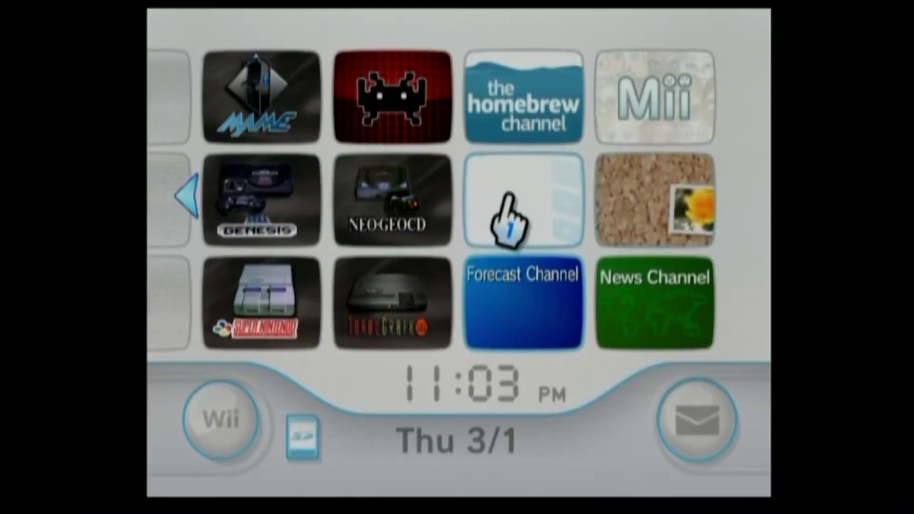
Enter the Homebrew Channel and load the Homebrew Browser app from the list
click(509, 121)
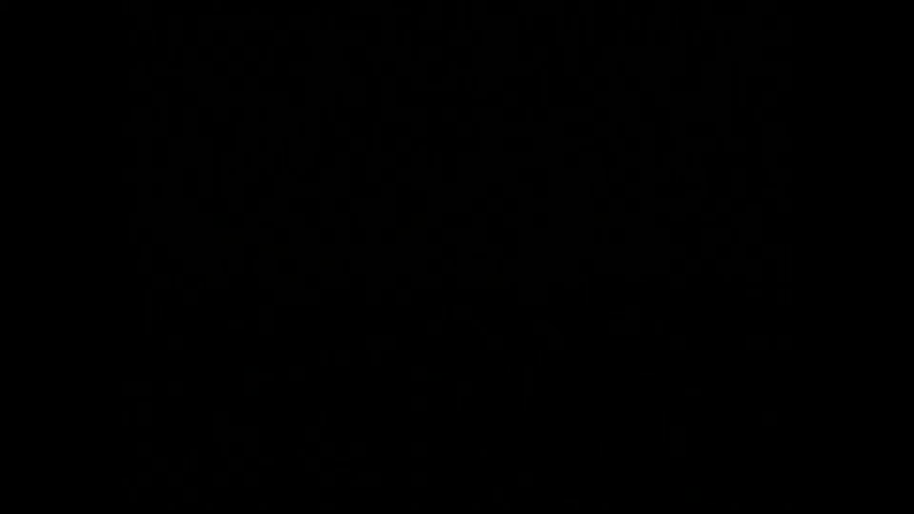
click(543, 180)
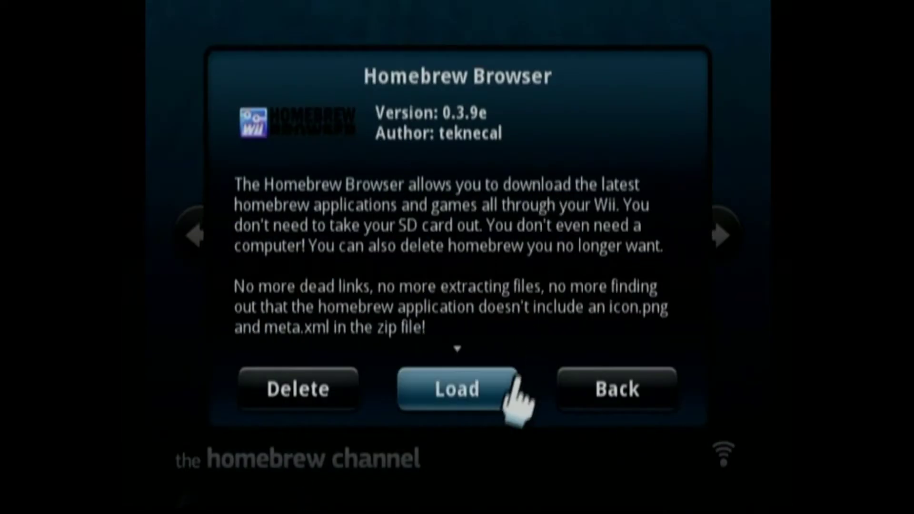
click(490, 383)
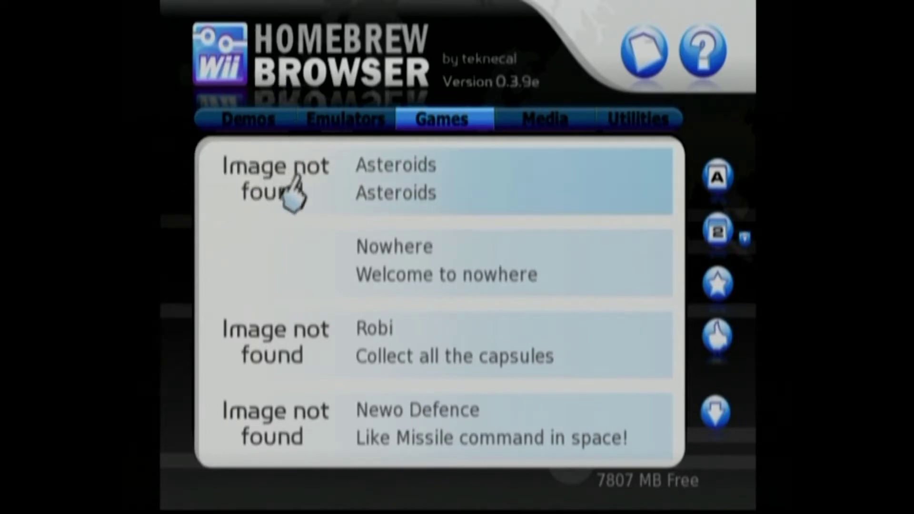
Install DOSBox Wii 1.7 from the Emulators category, then open the browser's main menu
click(345, 119)
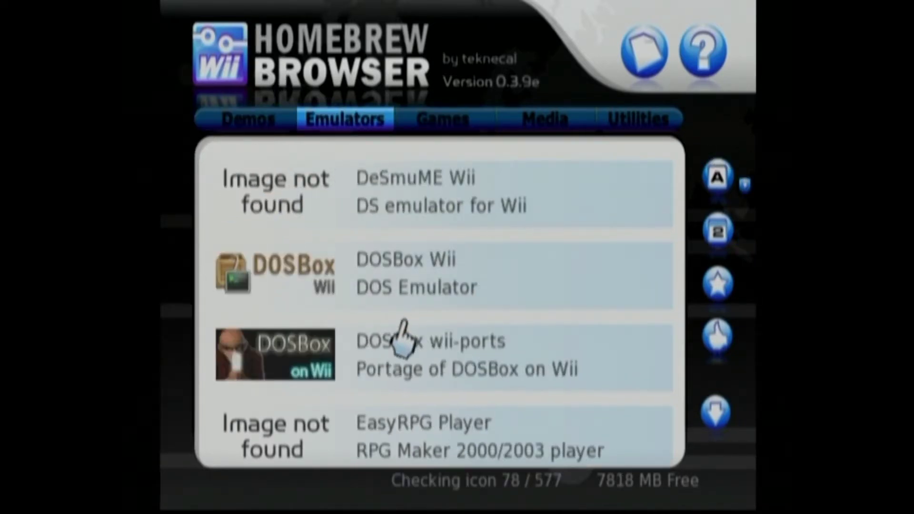
click(422, 288)
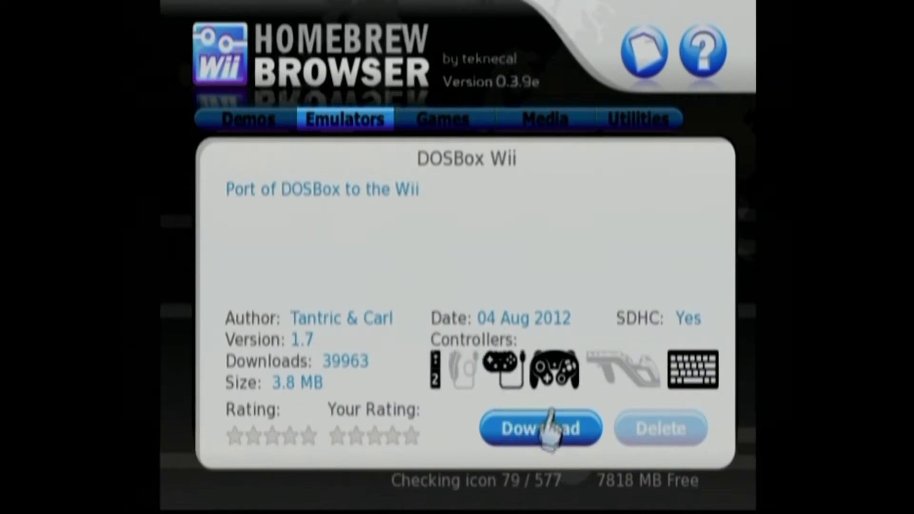
click(552, 431)
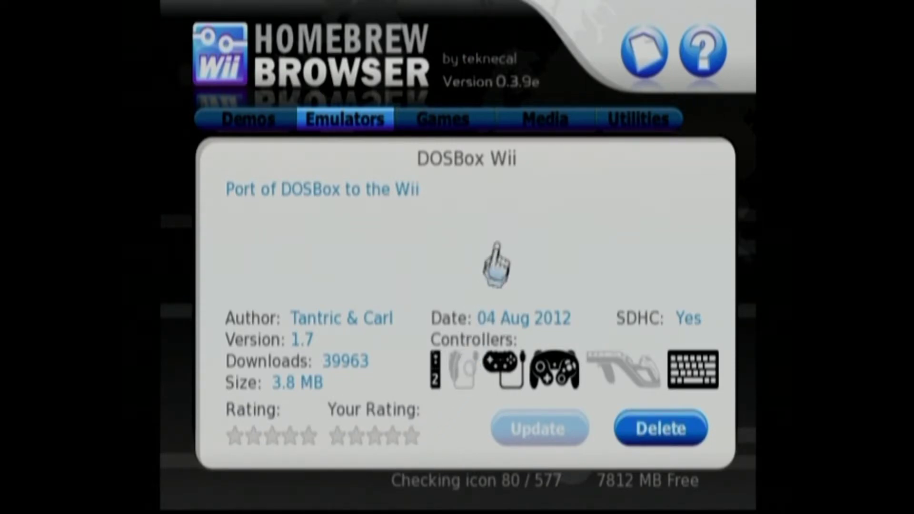
click(709, 126)
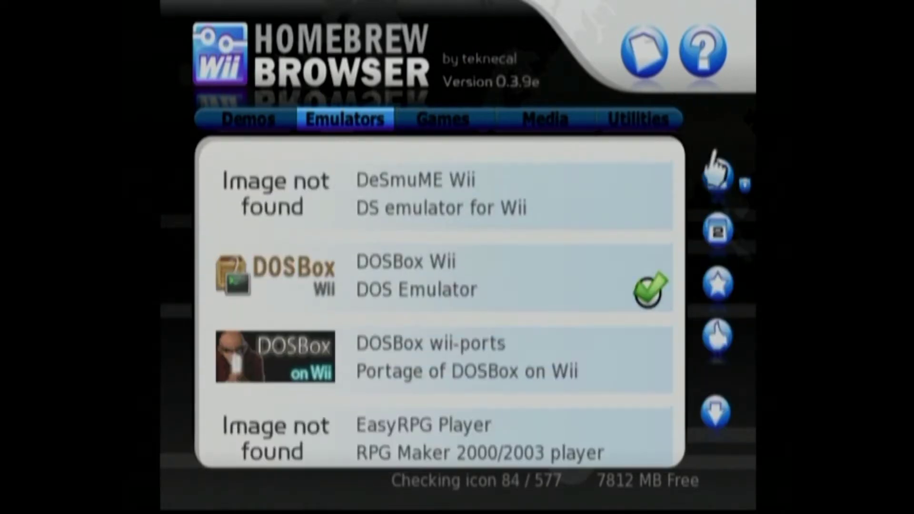
click(645, 51)
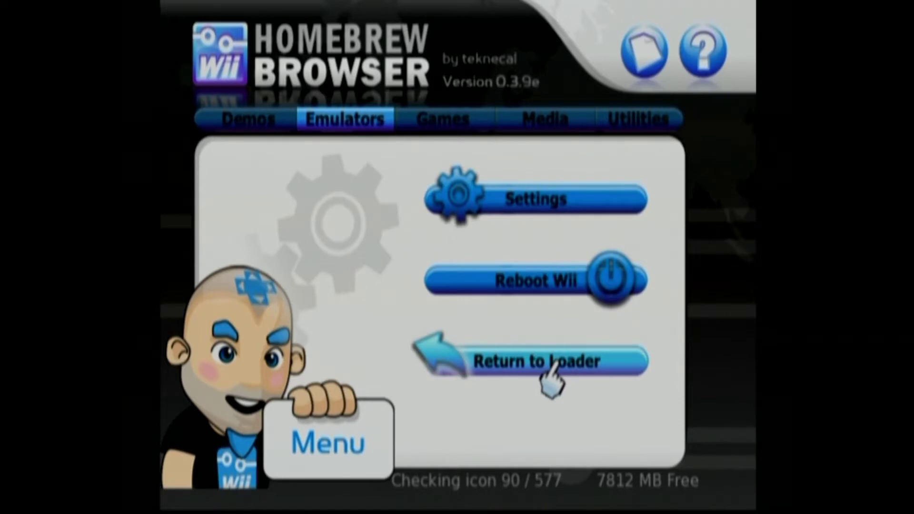
Return to the Homebrew Channel, page to DOSBox Wii and load it
click(554, 365)
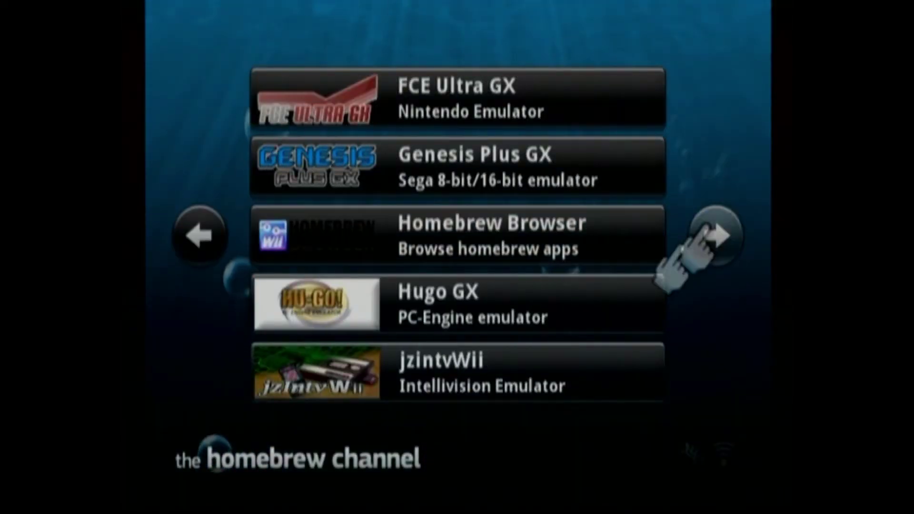
click(193, 243)
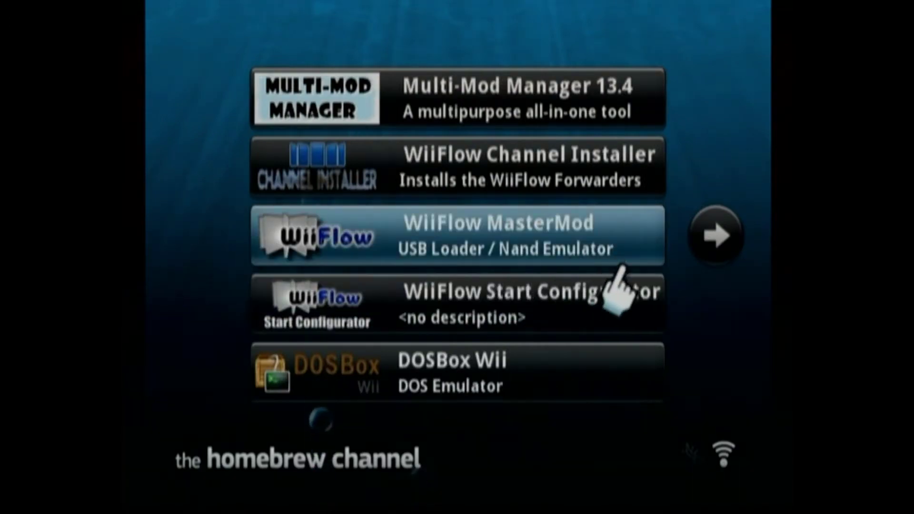
click(512, 374)
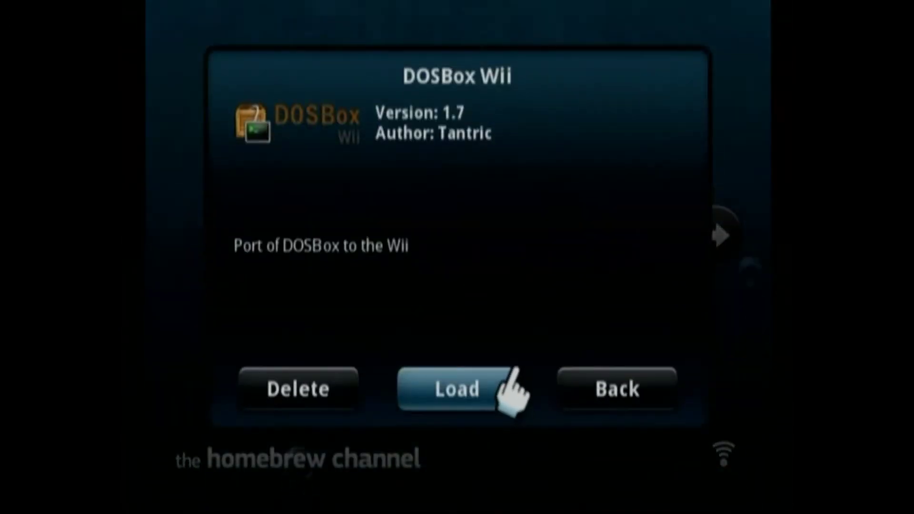
click(468, 370)
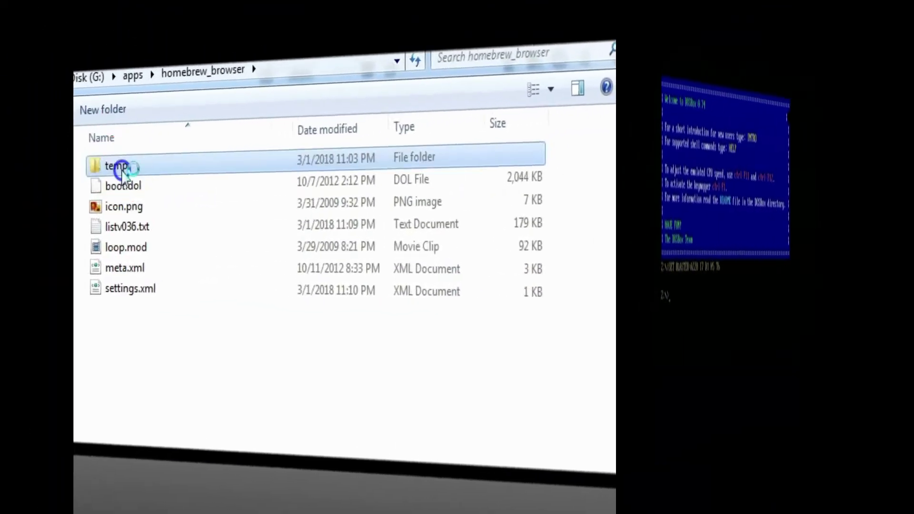
Look through the temp folder inside homebrew_browser, then go back up to homebrew_browser
double_click(114, 169)
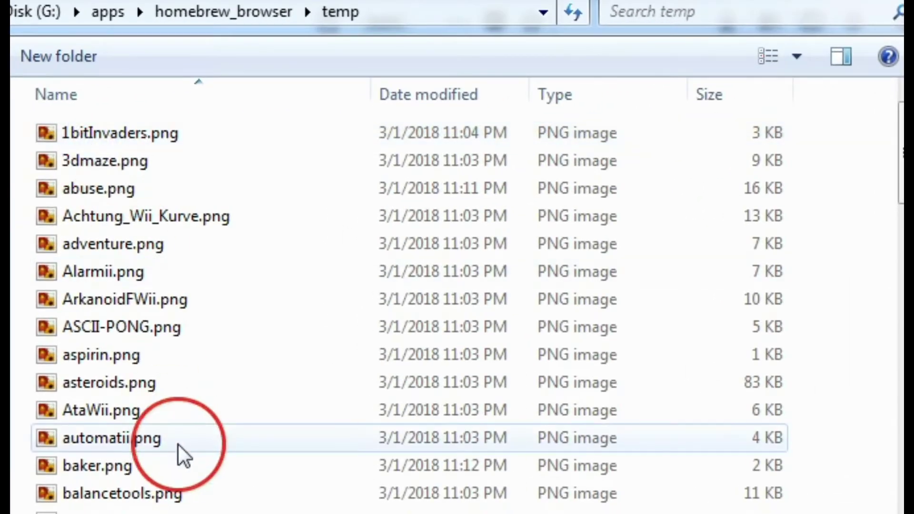
scroll(178, 433, down, 15)
drag(900, 276, 900, 128)
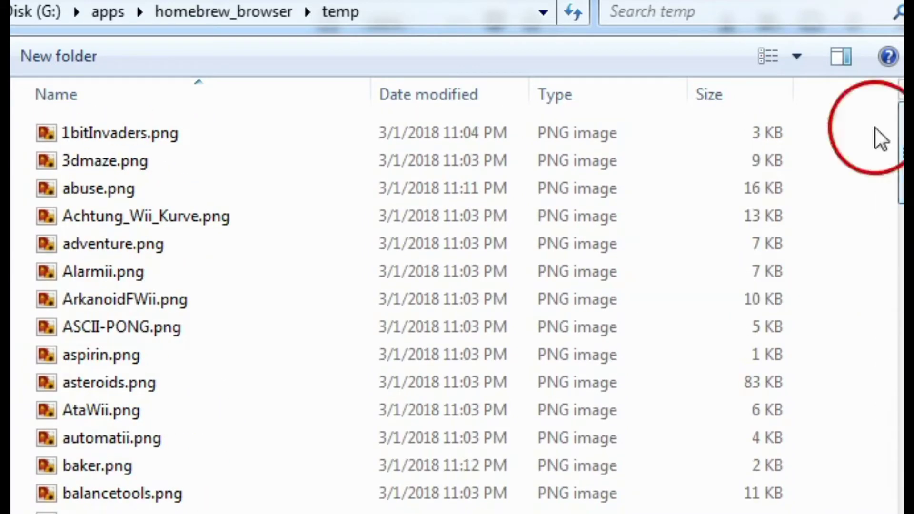
click(241, 18)
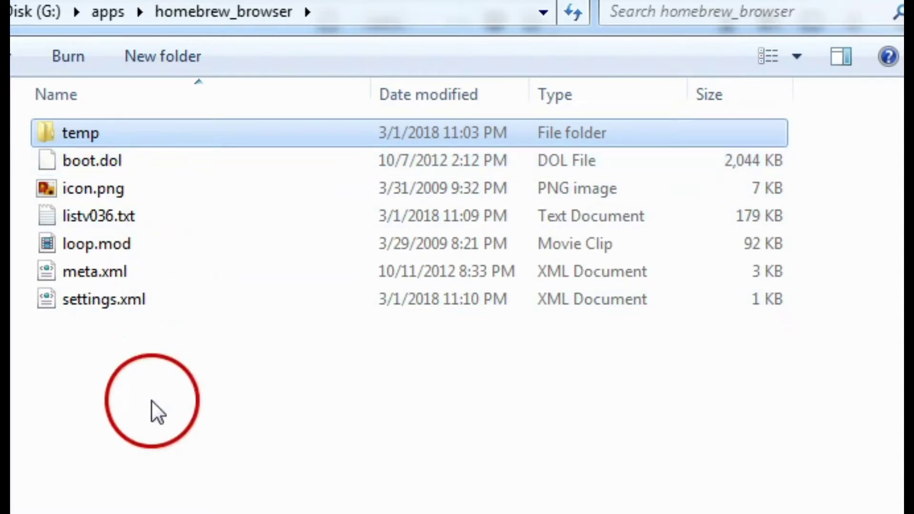
Check the dosbox-wii folder's files under apps, then select the dosbox-wii folder
click(113, 17)
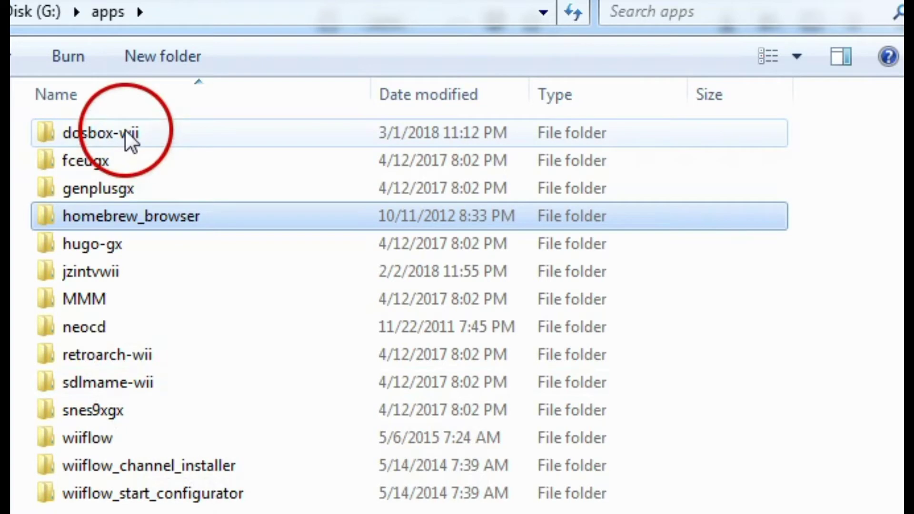
double_click(124, 130)
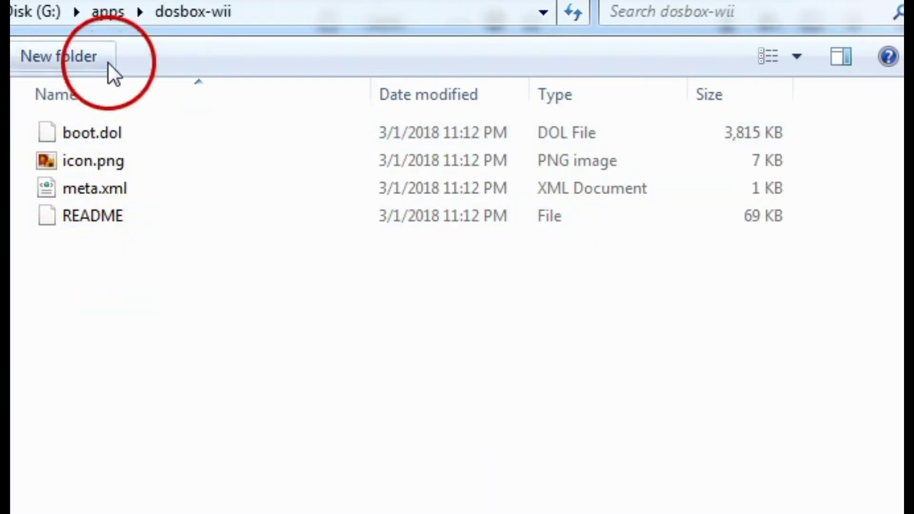
click(115, 9)
click(106, 133)
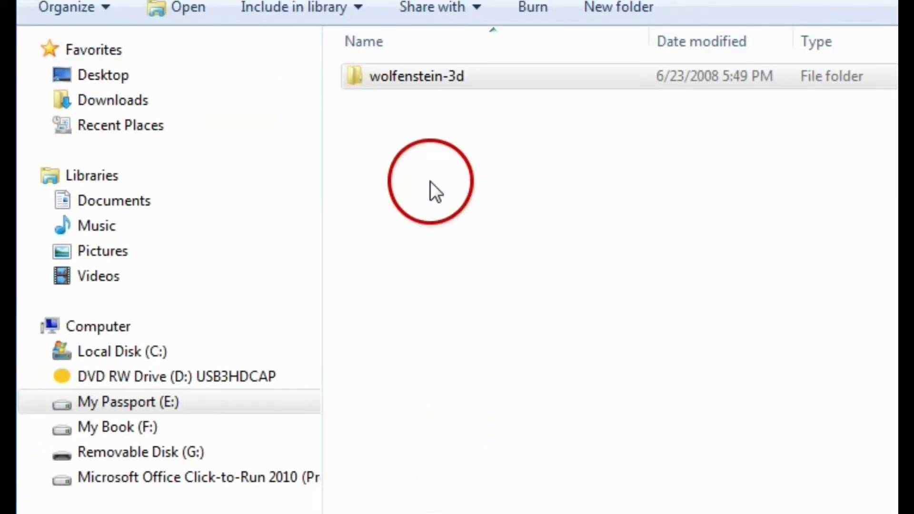
Select the wolfenstein-3d folder on My Passport (E:), then switch back to the SD card window
click(420, 81)
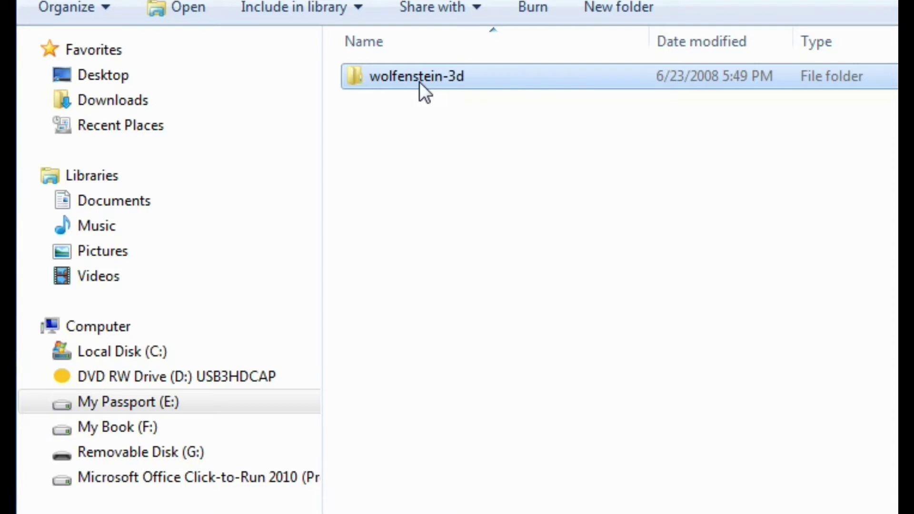
click(417, 114)
click(412, 107)
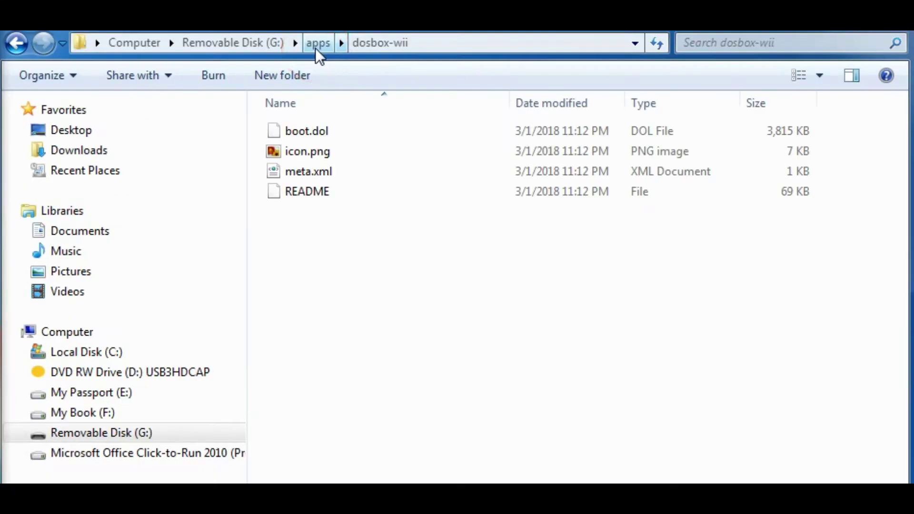
Open the DOSbox folder at the root of Removable Disk (G:) and right-click dosbox.conf
click(259, 45)
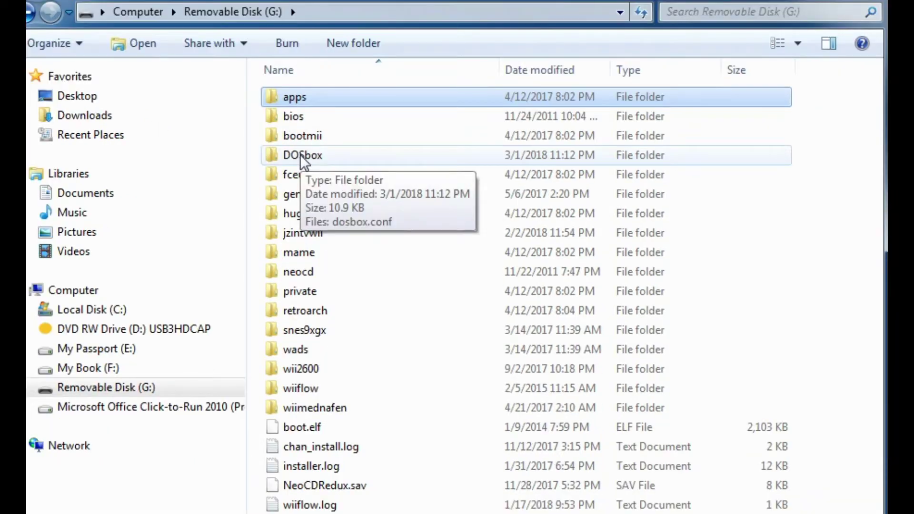
double_click(305, 192)
click(302, 94)
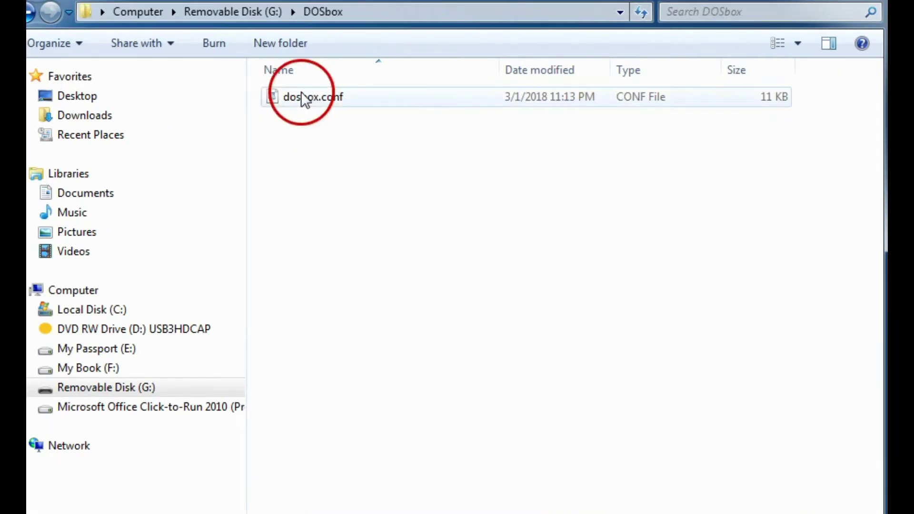
right_click(302, 97)
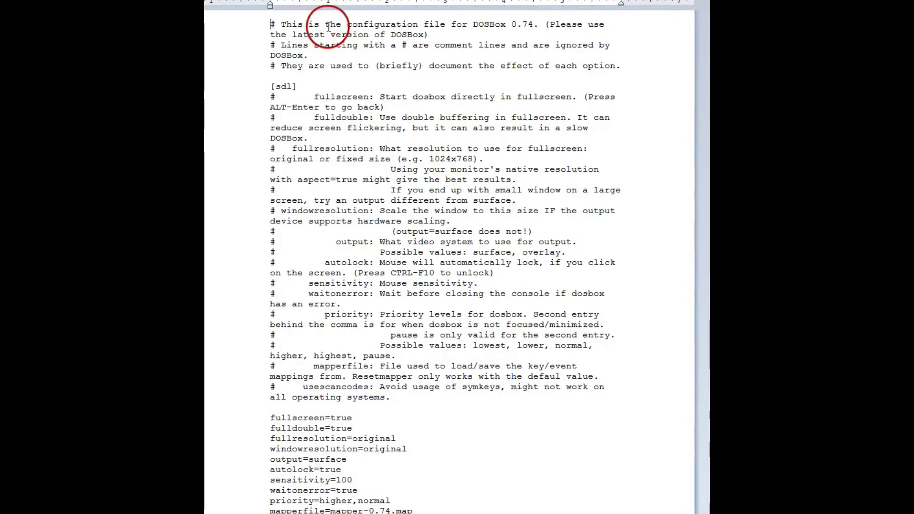
Highlight the header notes: the configuration-file line, the fullscreen description and the ALT-Enter note
drag(329, 28, 473, 24)
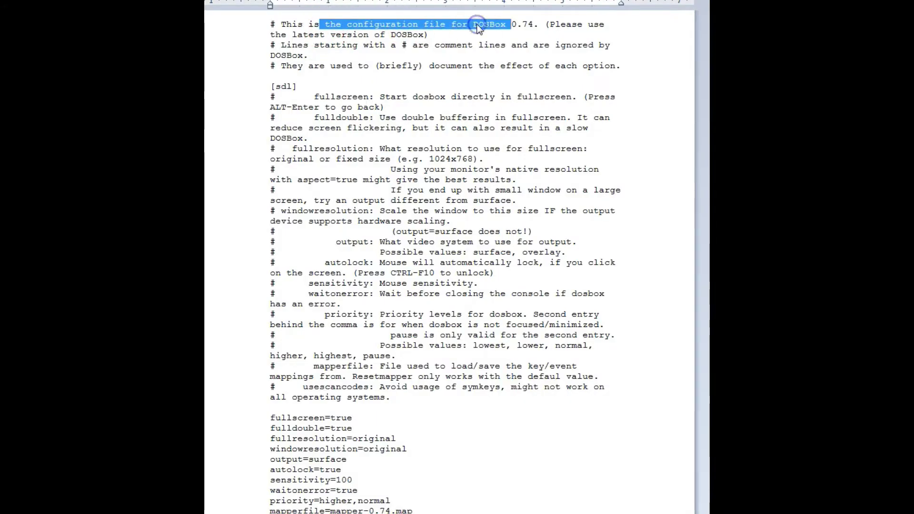
click(326, 104)
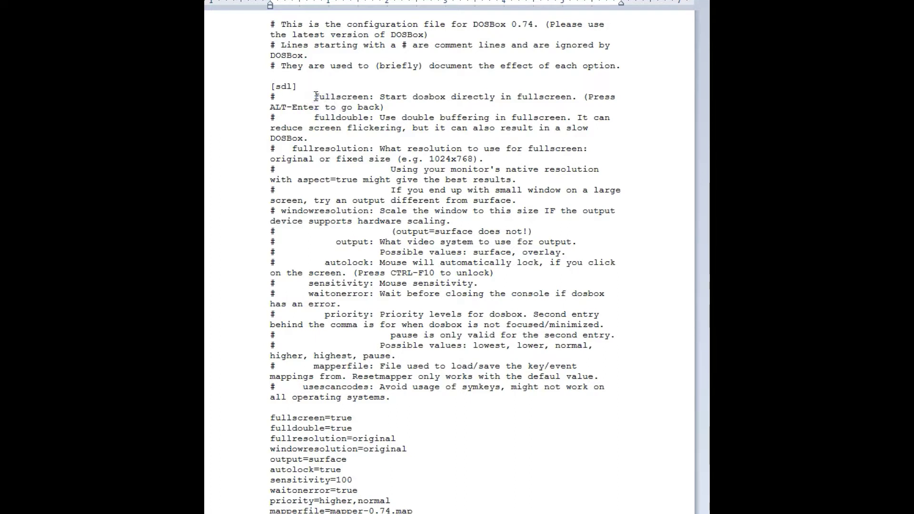
drag(314, 96, 420, 91)
click(419, 91)
drag(272, 108, 406, 104)
click(406, 103)
Highlight the [sdl] setting lines from fullscreen=true downward
scroll(361, 133, down, 7)
click(273, 185)
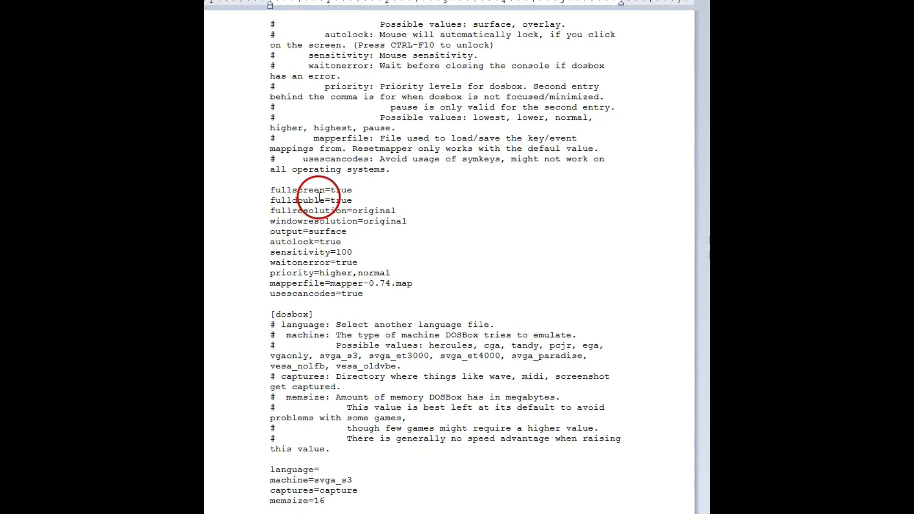
drag(270, 188, 417, 296)
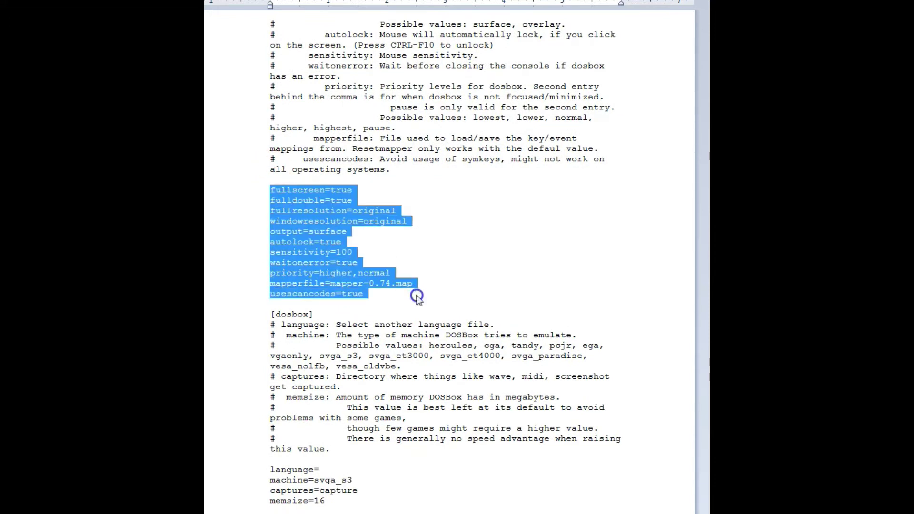
click(452, 282)
Scroll on to highlight the language line's comment mark and review the [render] settings
scroll(453, 282, down, 1)
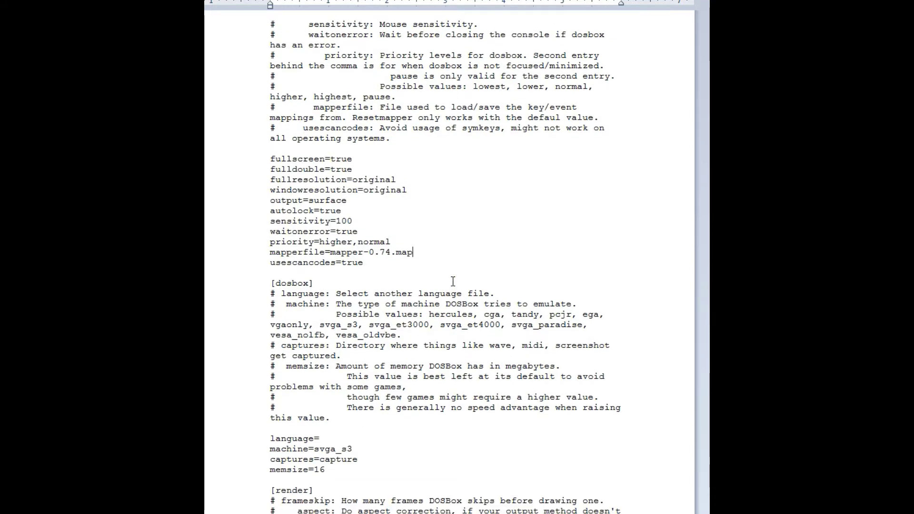
scroll(343, 430, down, 3)
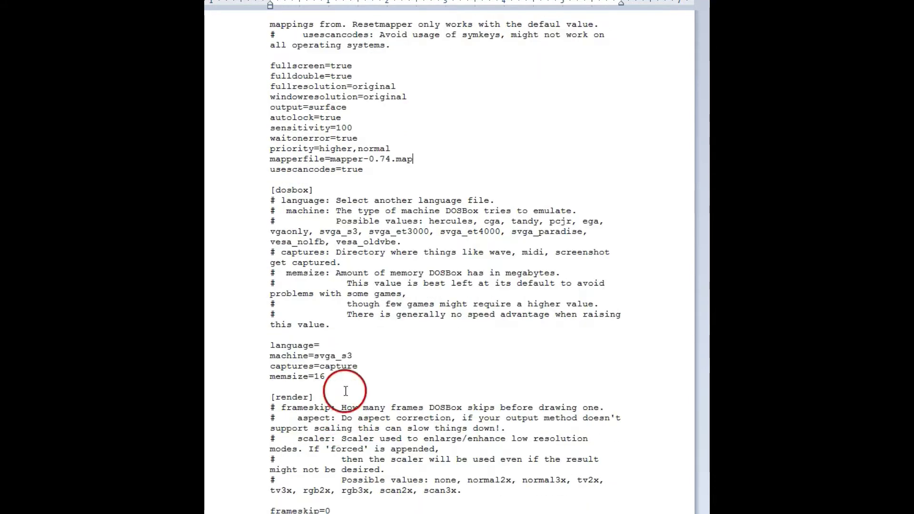
click(270, 200)
drag(270, 200, 350, 187)
scroll(350, 185, up, 10)
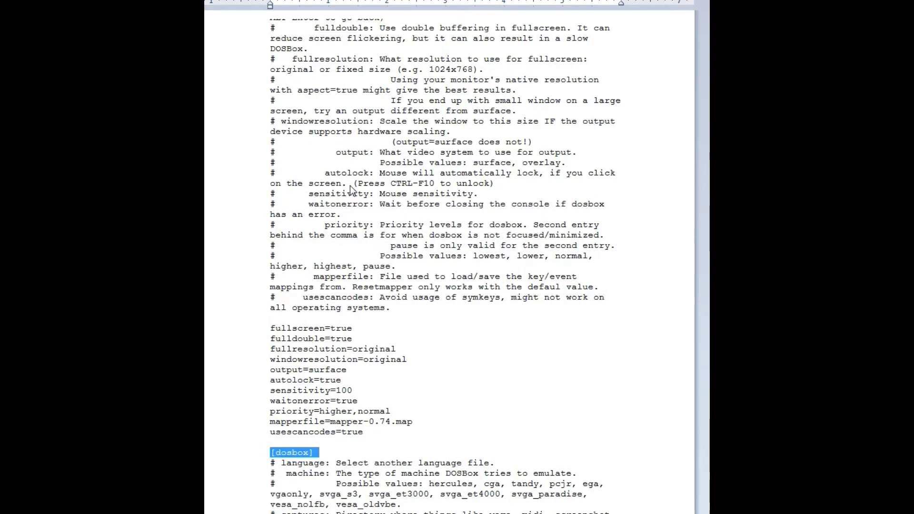
drag(271, 86, 337, 88)
scroll(337, 266, down, 8)
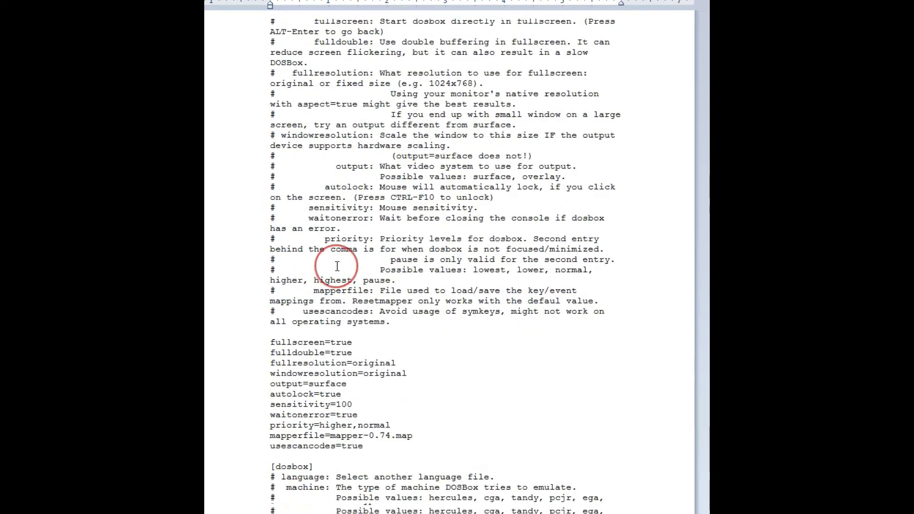
scroll(337, 266, down, 11)
click(306, 147)
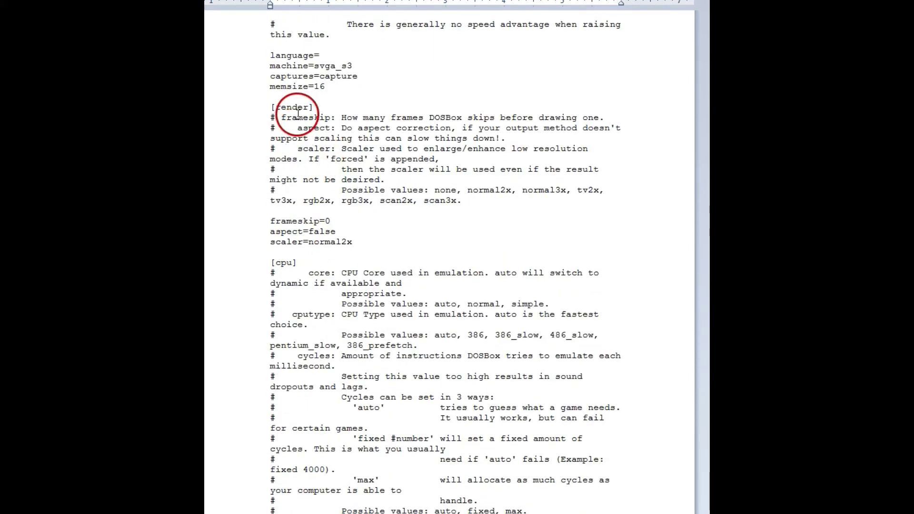
Scroll past [render] and highlight the [cpu] section header
scroll(292, 263, down, 3)
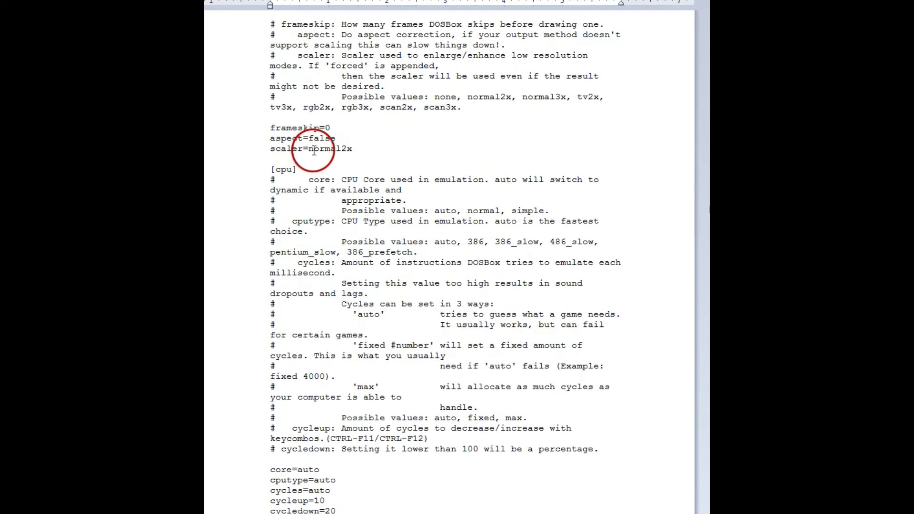
drag(272, 170, 298, 170)
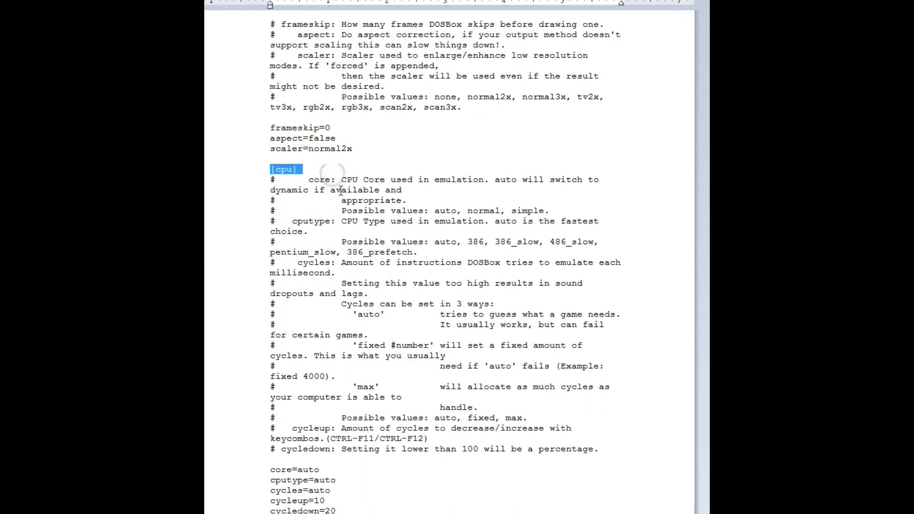
scroll(383, 259, down, 2)
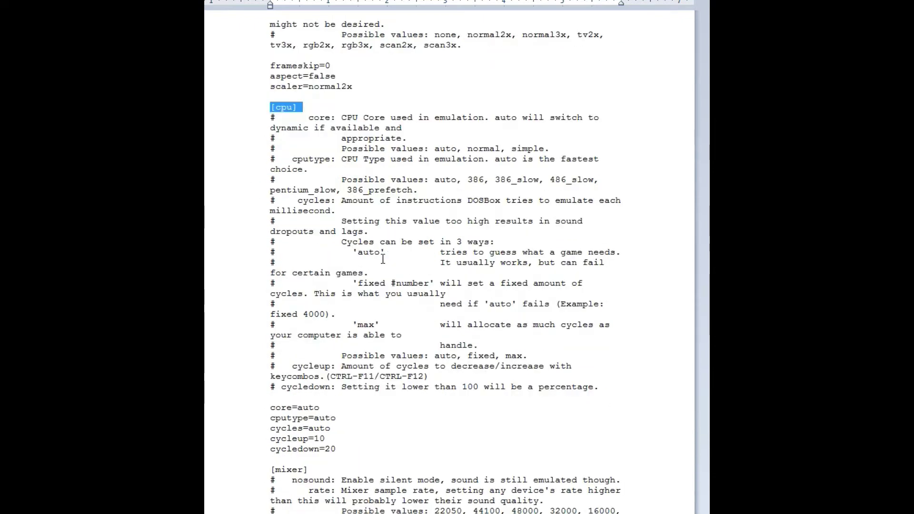
scroll(383, 258, down, 2)
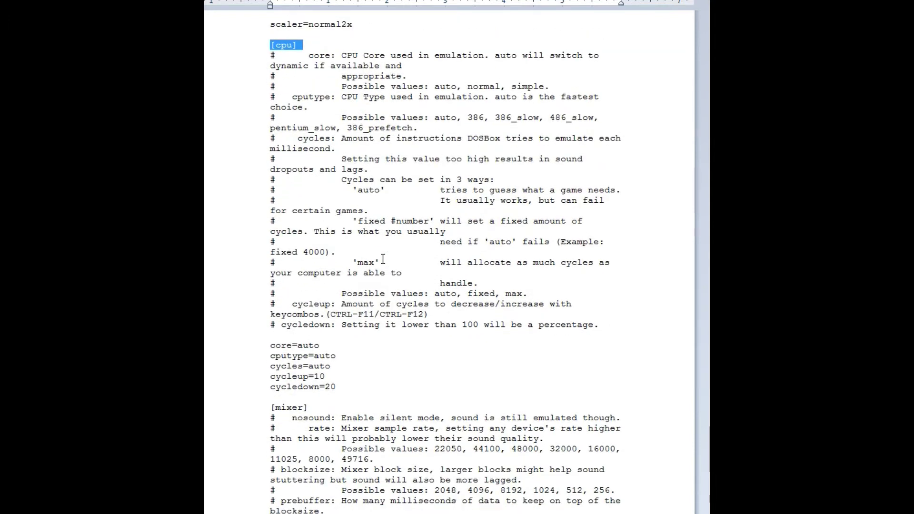
Highlight the auto value in the cycles=auto setting
double_click(328, 368)
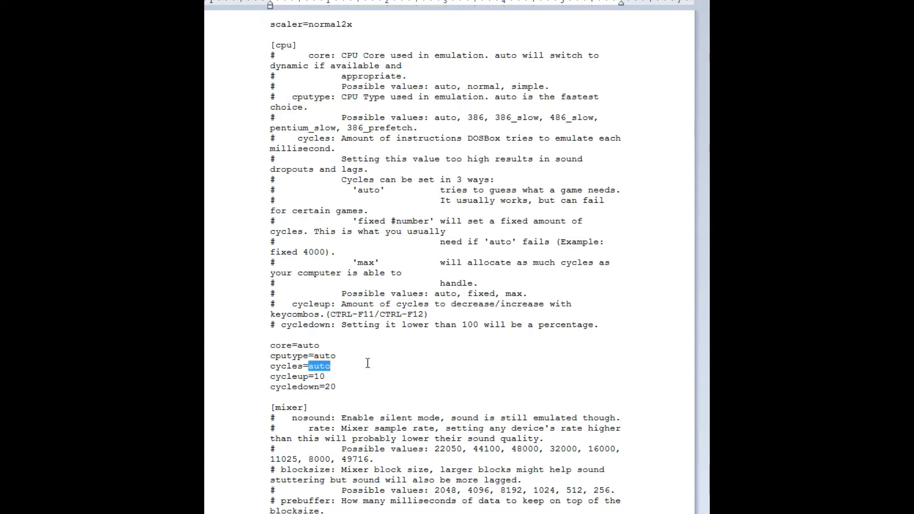
click(333, 365)
double_click(315, 368)
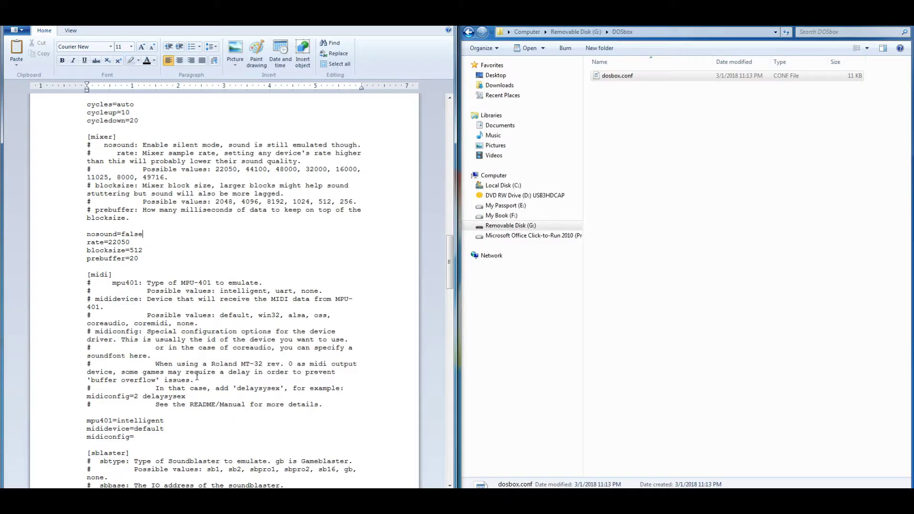
Highlight the [midi] and [sblaster] headers, then the sbtype=sb16 setting
scroll(197, 377, down, 3)
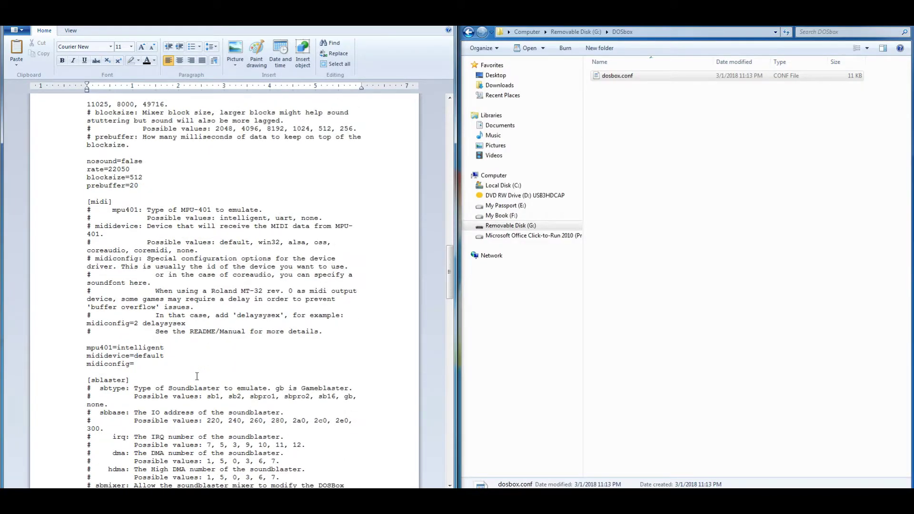
double_click(96, 202)
scroll(178, 263, down, 2)
scroll(179, 262, down, 4)
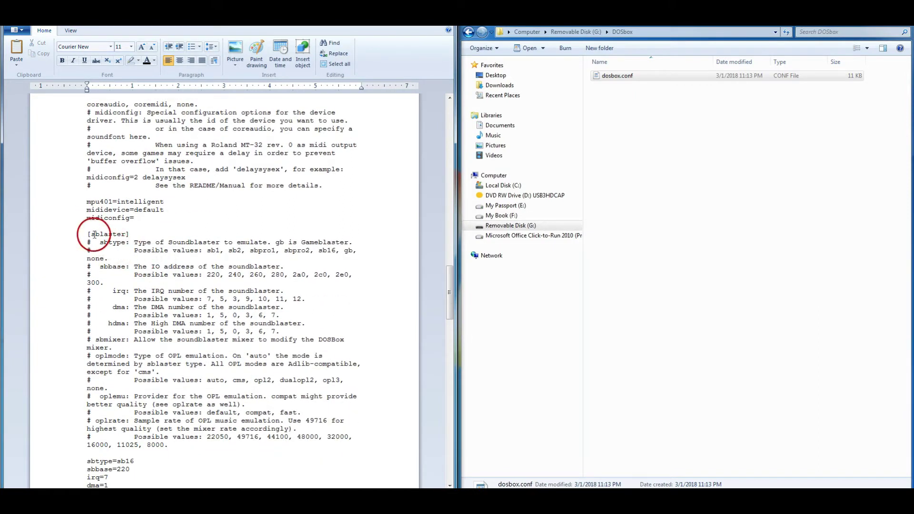
double_click(94, 235)
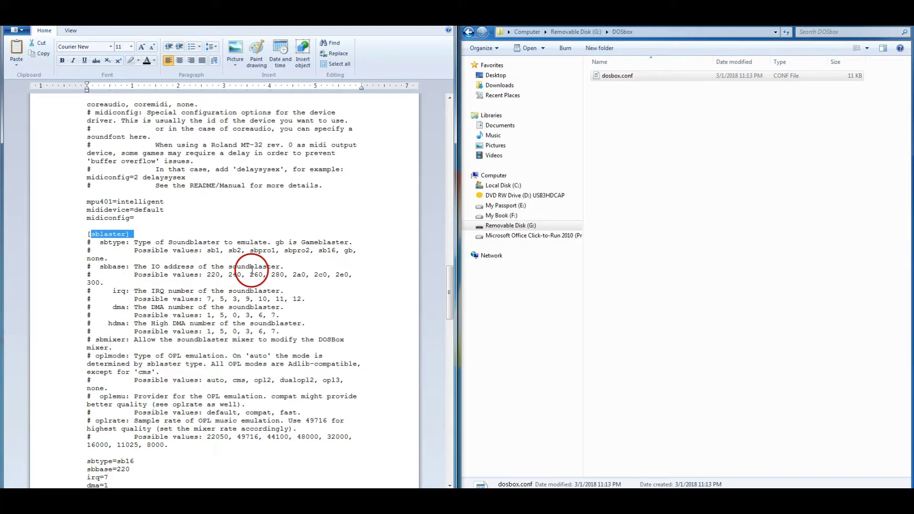
scroll(137, 354, down, 2)
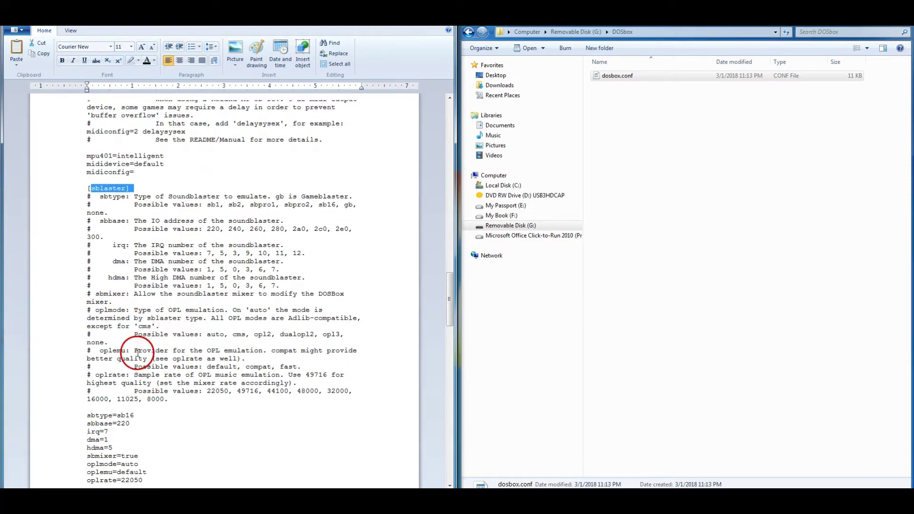
double_click(108, 413)
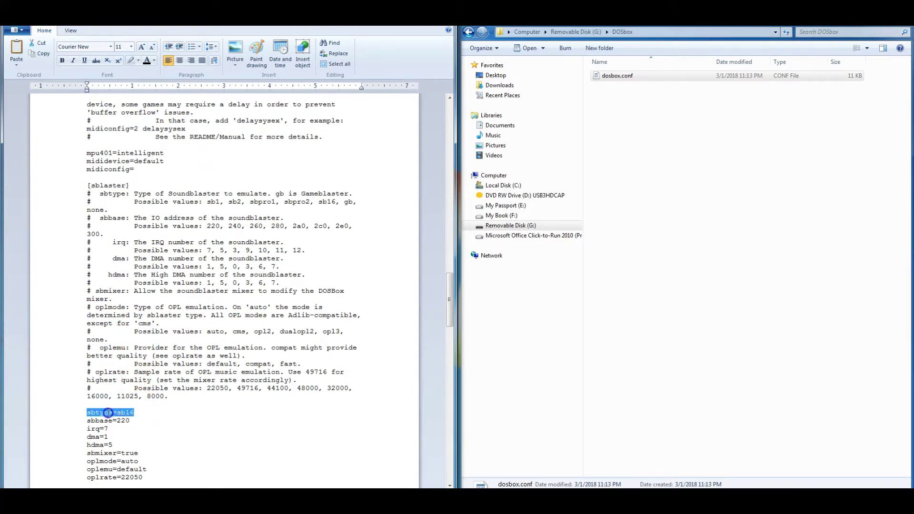